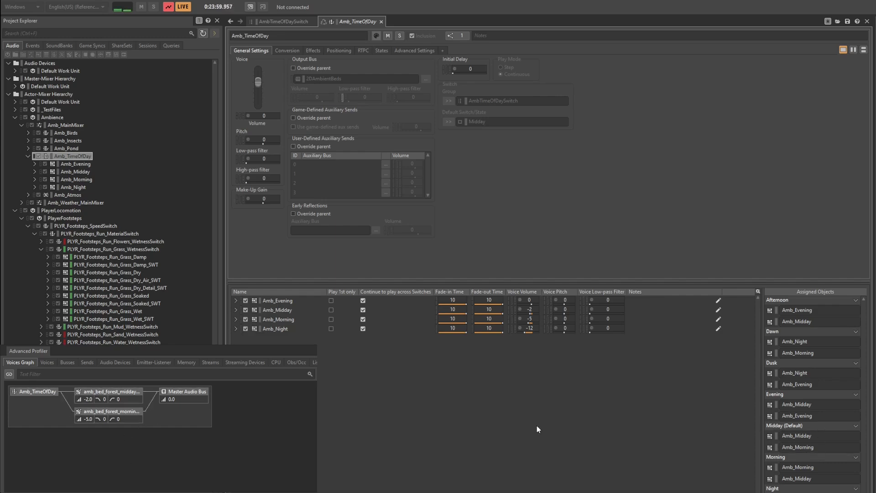
- Compare the Amb_TimeOfDay switch container with the AmbTimeOfDaySwitch graph and move RTPC_TimeOfDay into the Afternoon range
double_click(246, 37)
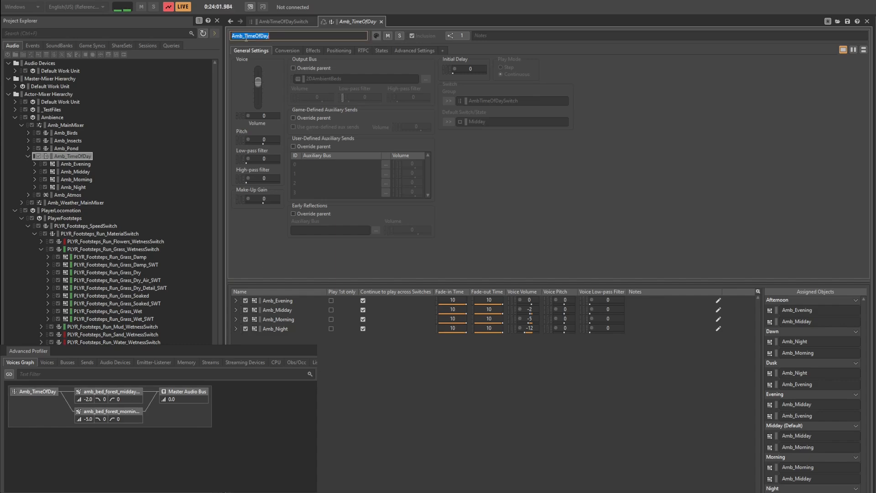
left_click(273, 24)
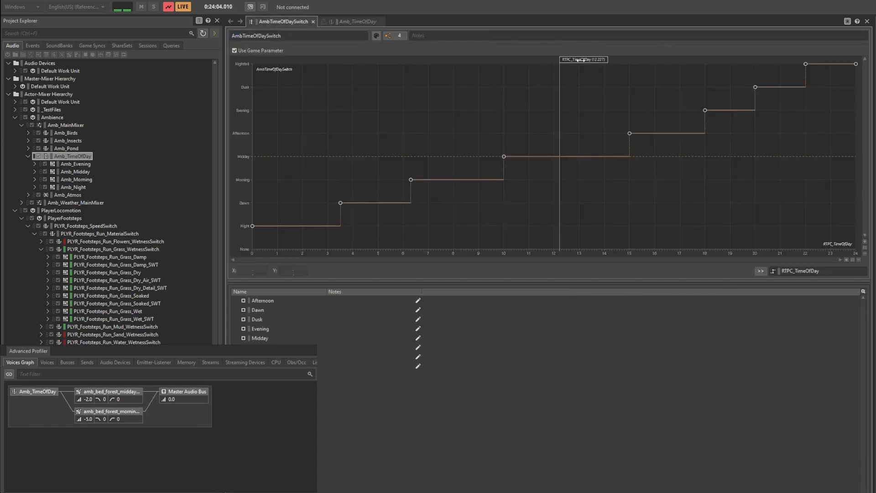
left_click(356, 22)
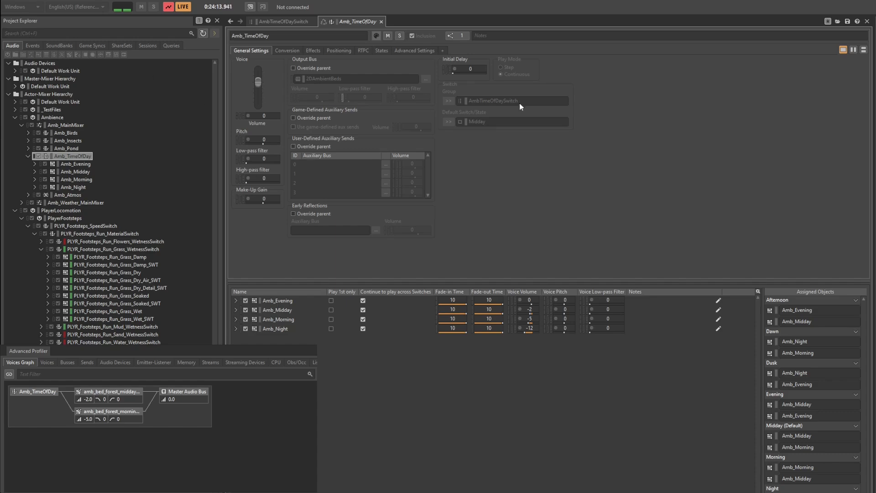
left_click(284, 22)
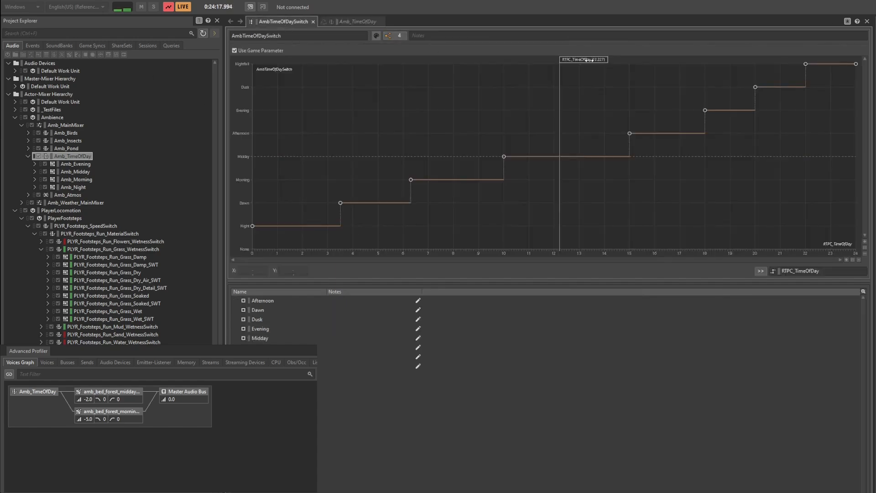
left_click_drag(589, 59, 682, 72)
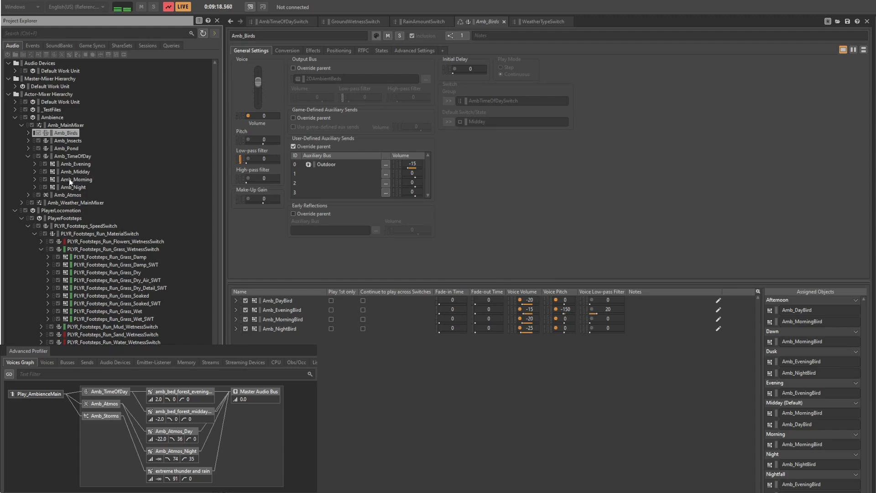
- Examine the contents and assigned objects of the Amb_Insects, Amb_Pond, Amb_TimeOfDay and Amb_Atmos containers
key("Down")
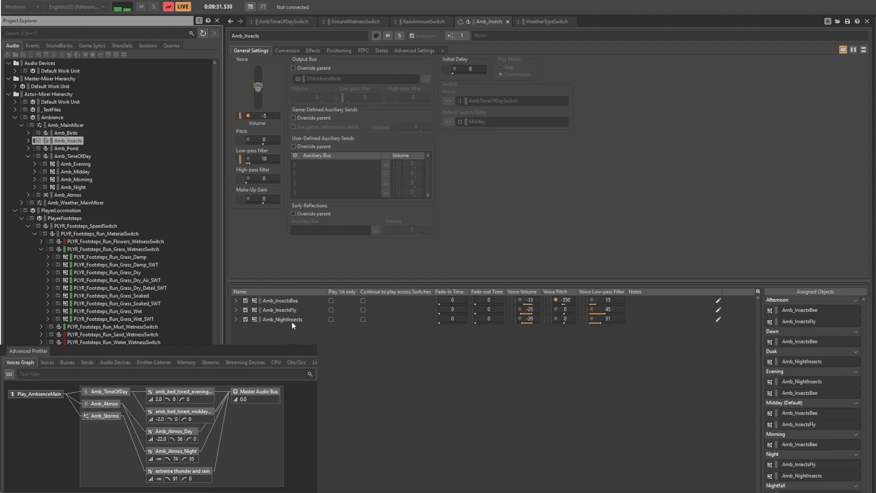
left_click(236, 319)
left_click(235, 319)
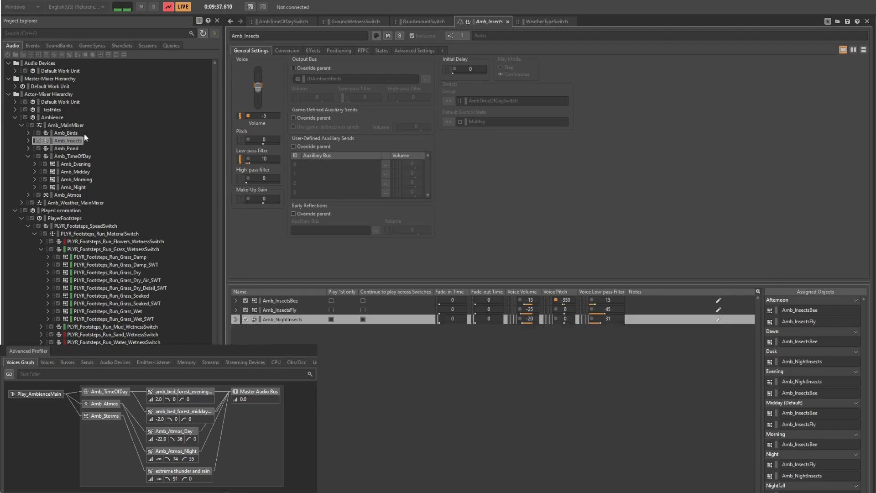
left_click(67, 148)
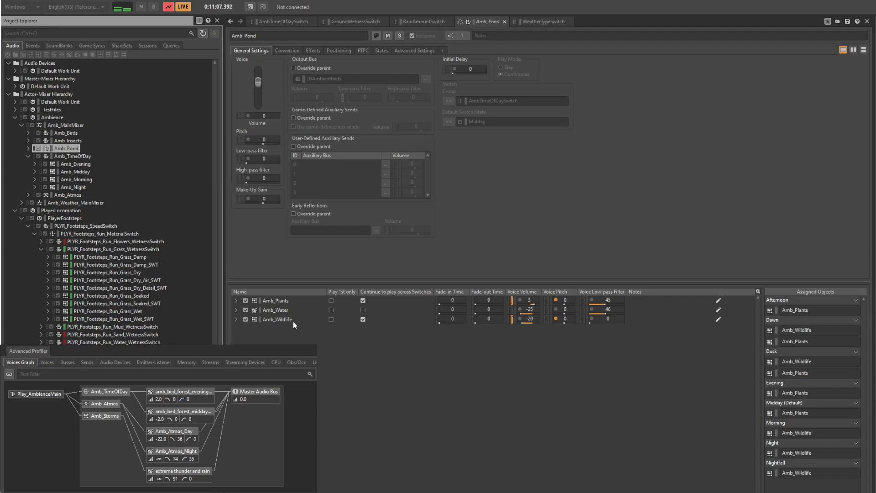
left_click(65, 156)
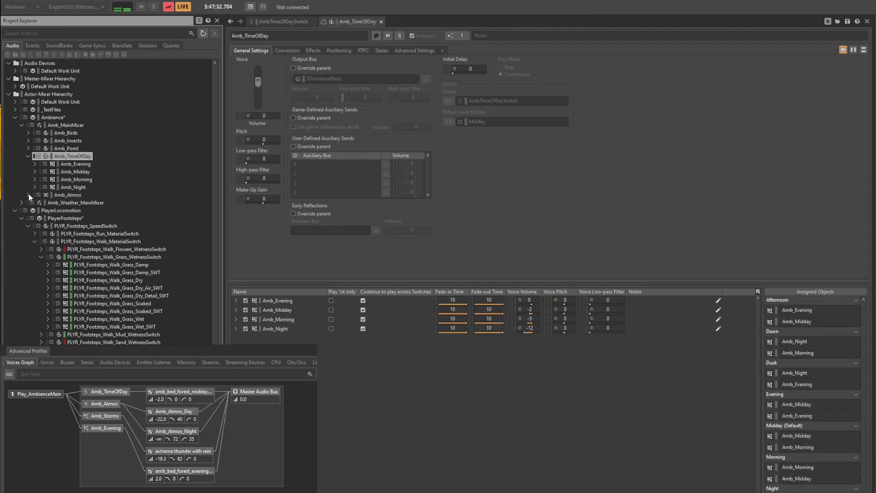
left_click(29, 195)
left_click(68, 195)
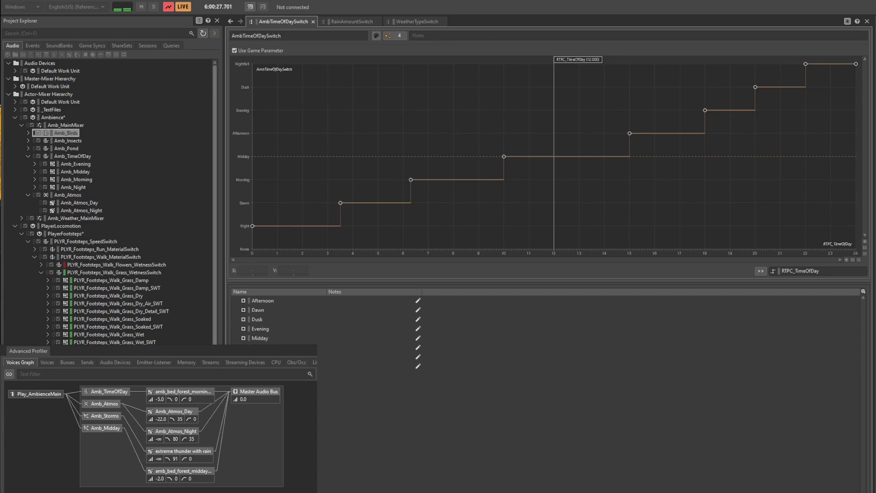
- Move RTPC_TimeOfDay through Dawn to about 7.73 in Morning, and raise RTPC_RainAmount to about 0.2 in the LightRain range
left_click_drag(577, 70, 422, 71)
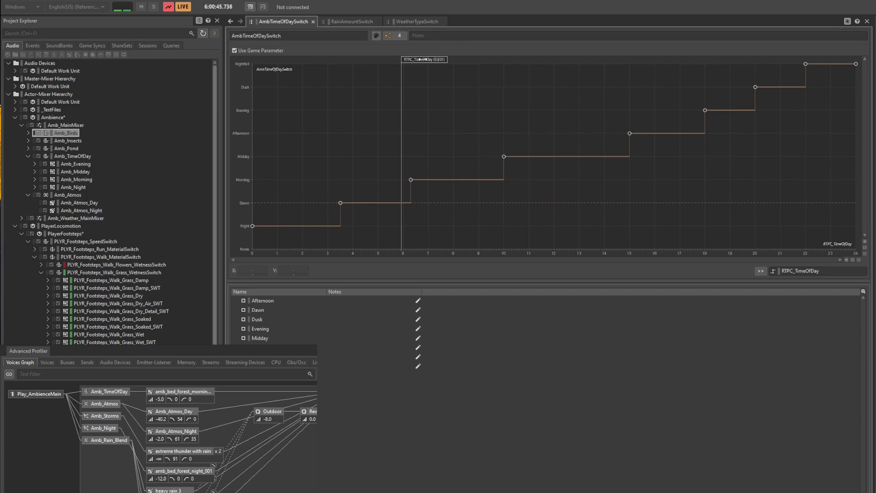
left_click_drag(423, 60, 470, 86)
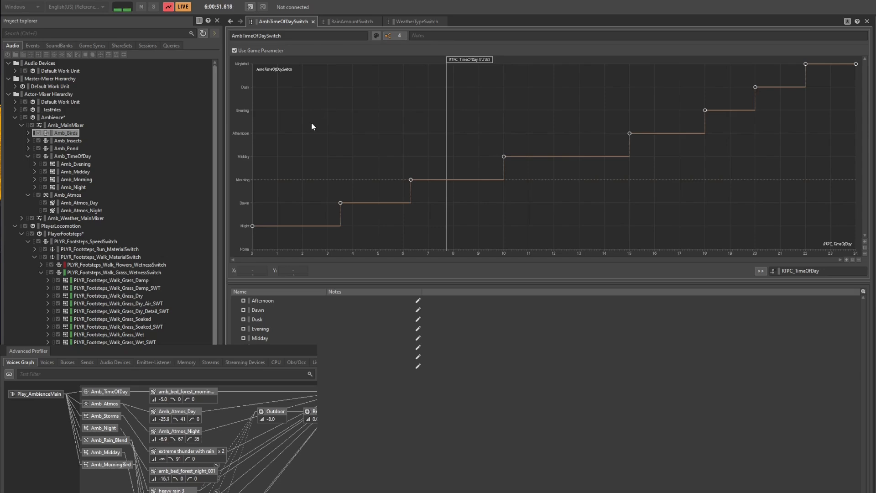
left_click(347, 20)
left_click_drag(280, 60, 405, 139)
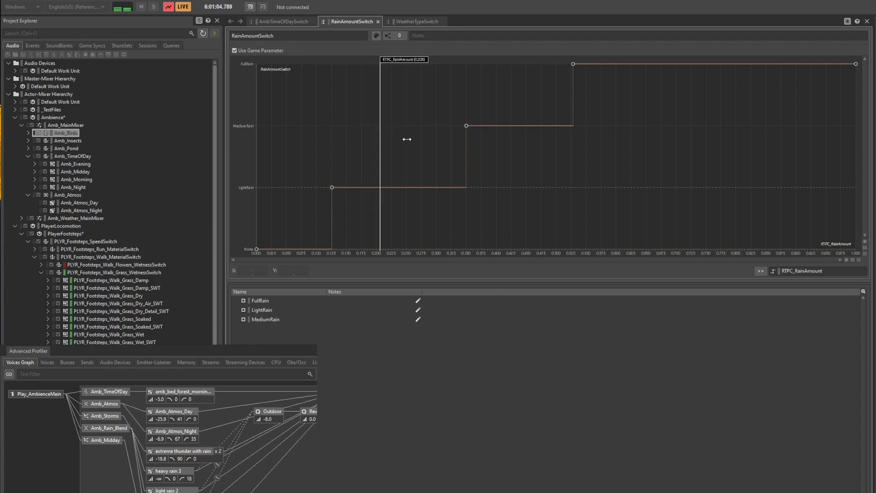
- Advance RTPC_TimeOfDay to about 11.8 in the Midday range and raise RTPC_RainAmount into the MediumRain range
left_click(277, 23)
left_click_drag(477, 60, 496, 67)
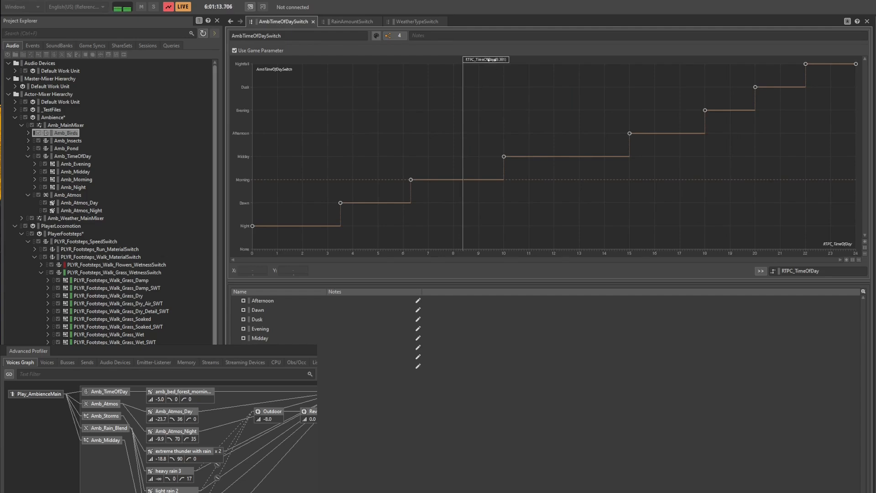
left_click_drag(481, 58, 571, 60)
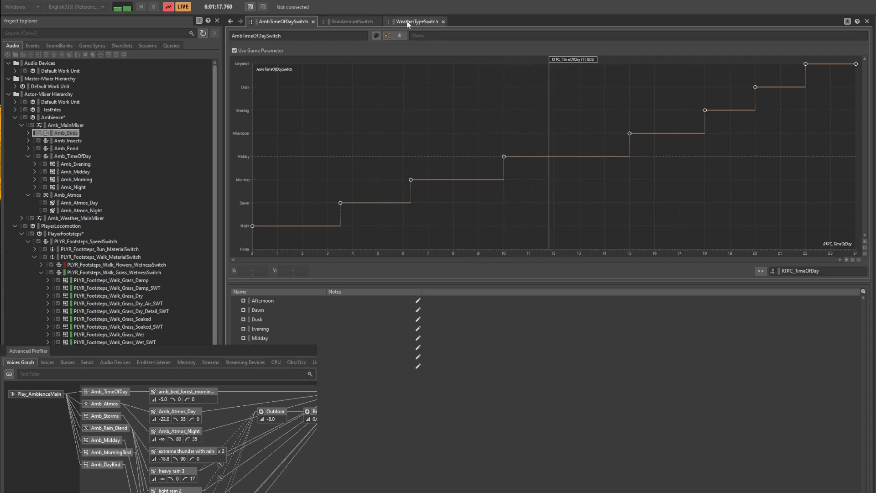
left_click(405, 20)
left_click(338, 20)
left_click_drag(411, 61, 514, 100)
- Advance RTPC_TimeOfDay to about 16.8 and on into the Evening range, raising RTPC_RainAmount to about 0.42 in between
left_click(273, 22)
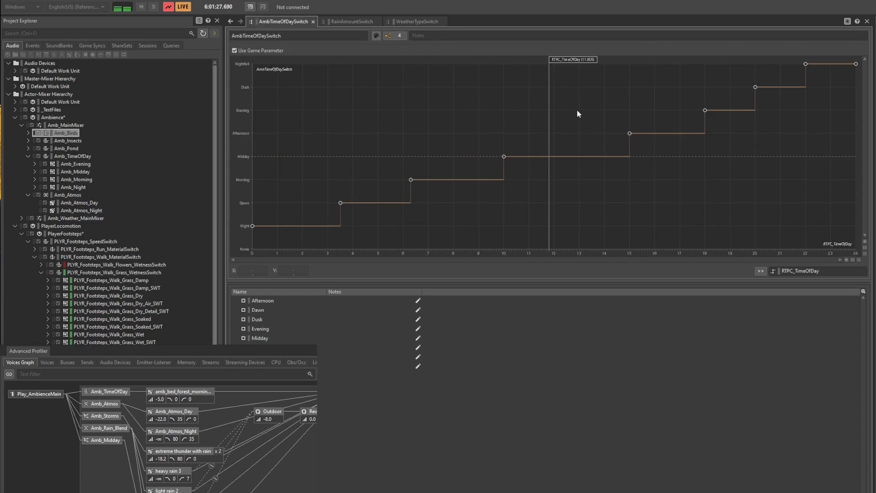
left_click_drag(578, 60, 707, 82)
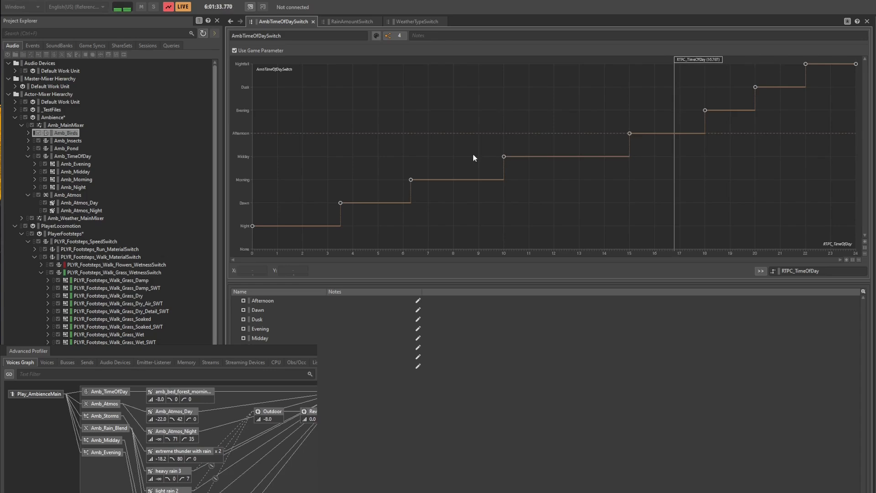
left_click(356, 21)
left_click_drag(511, 62, 537, 64)
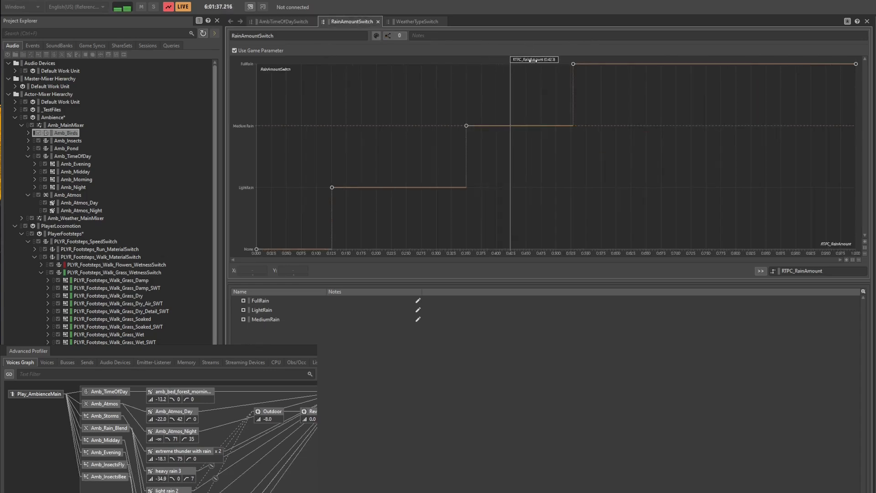
left_click(276, 21)
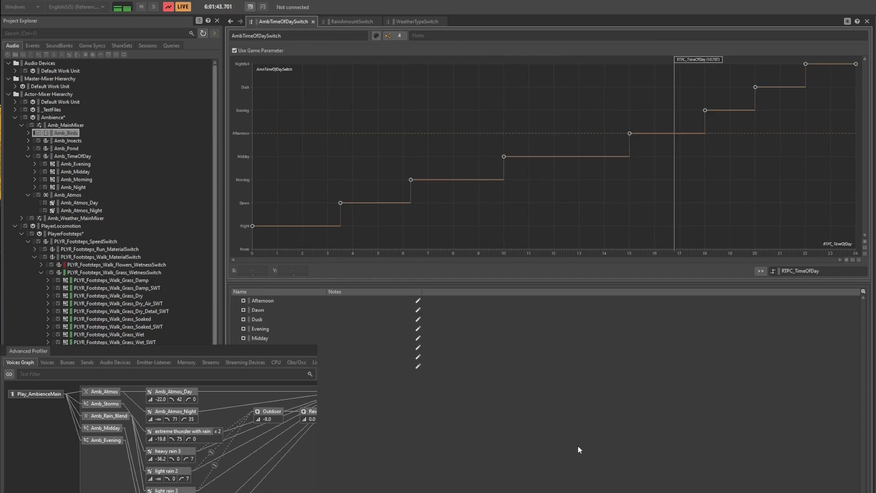
left_click_drag(705, 60, 768, 74)
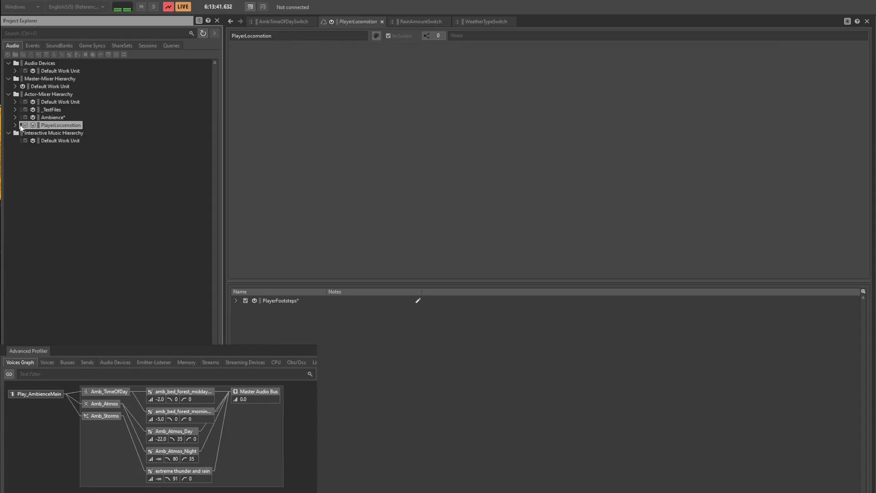
- Expand PlayerLocomotion down to the running grass footsteps and examine PLYR_Footsteps_Run_Grass_Damp and the switch assignments of PLYR_Footsteps_Run_Grass_WetnessSwitch
left_click(16, 126)
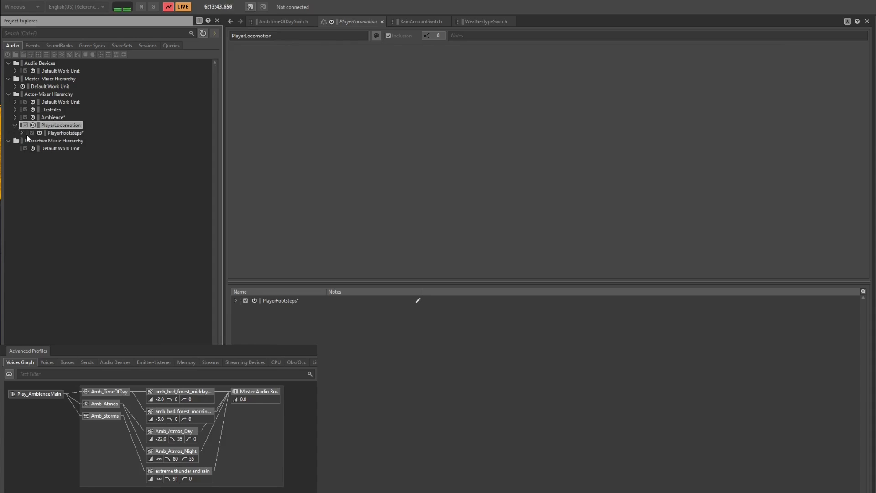
left_click(22, 133)
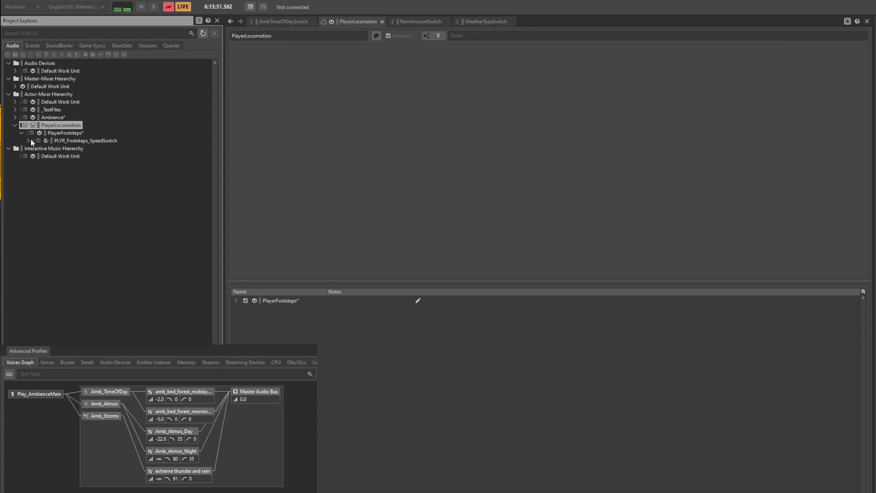
left_click(28, 140)
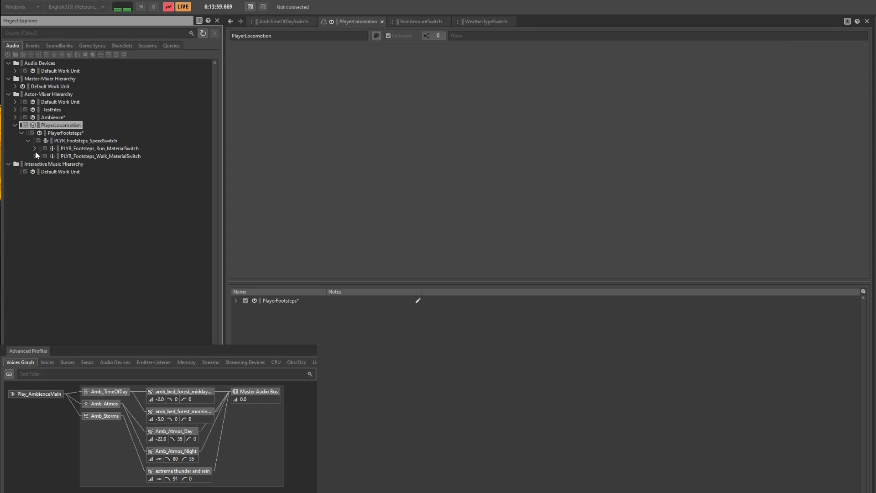
left_click(35, 149)
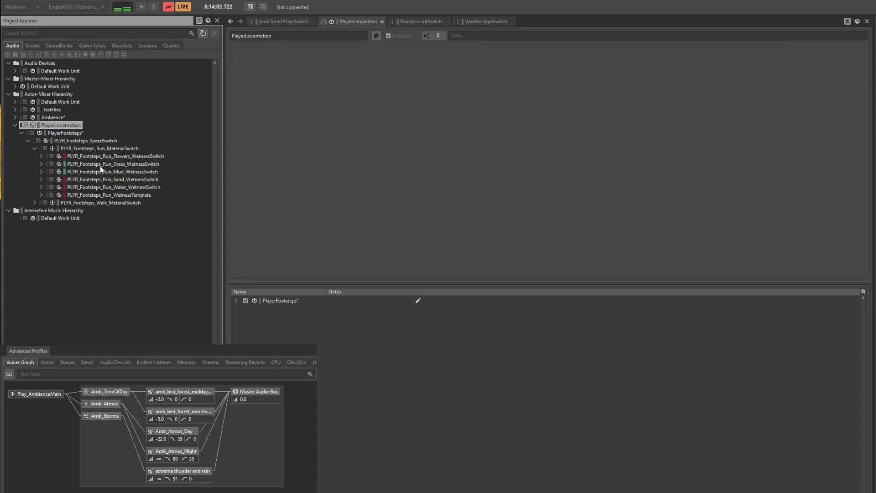
left_click(58, 164)
left_click(41, 163)
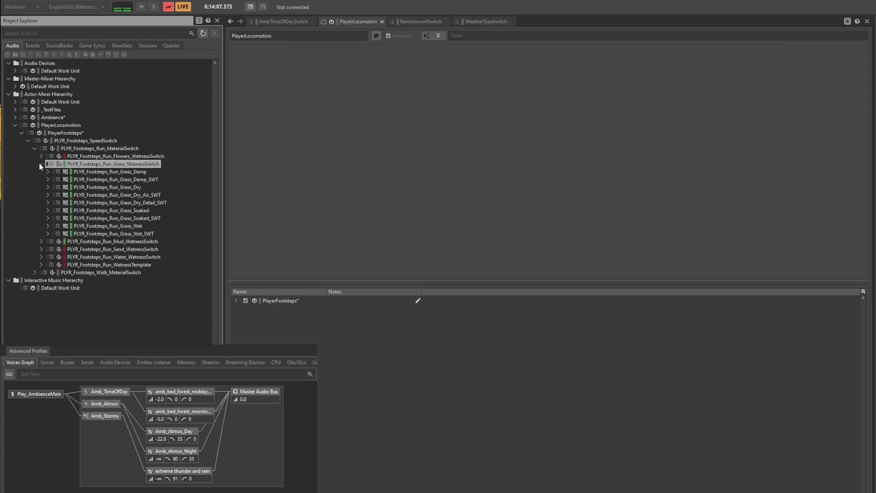
left_click(113, 171)
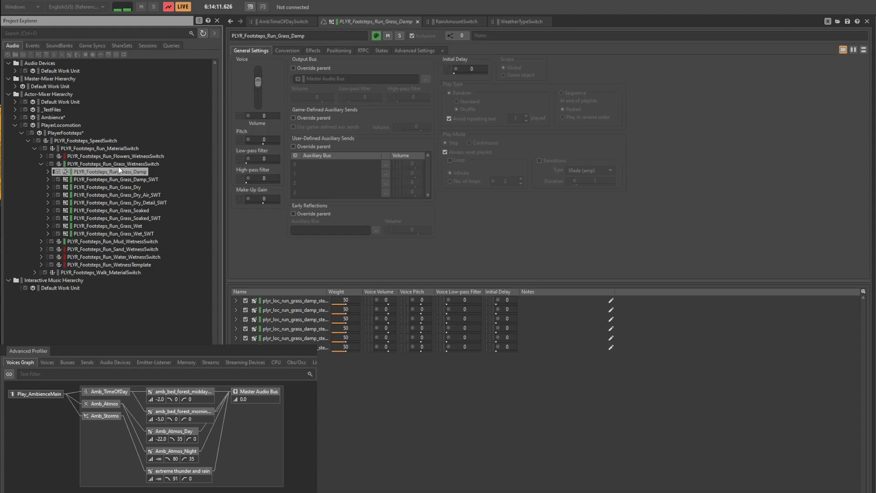
left_click(121, 164)
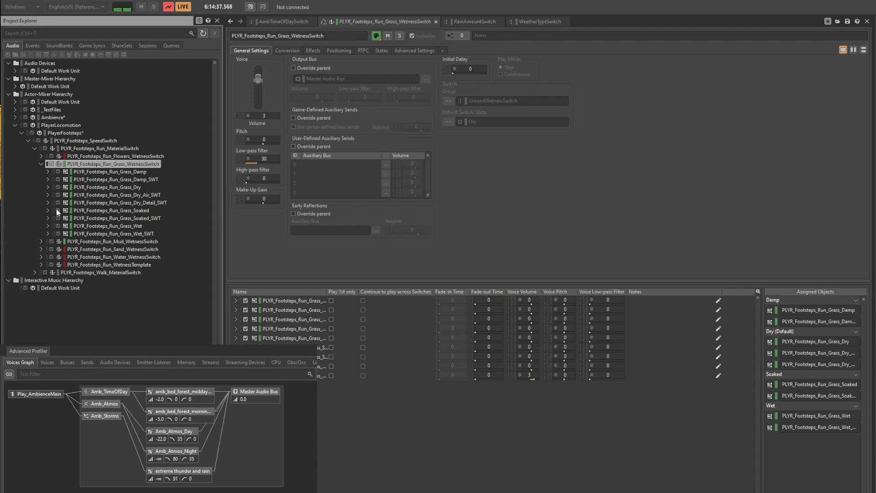
- Examine the child containers and material assignments of PLYR_Footsteps_Walk_MaterialSwitch, and collapse it again
left_click(91, 273)
key("Right")
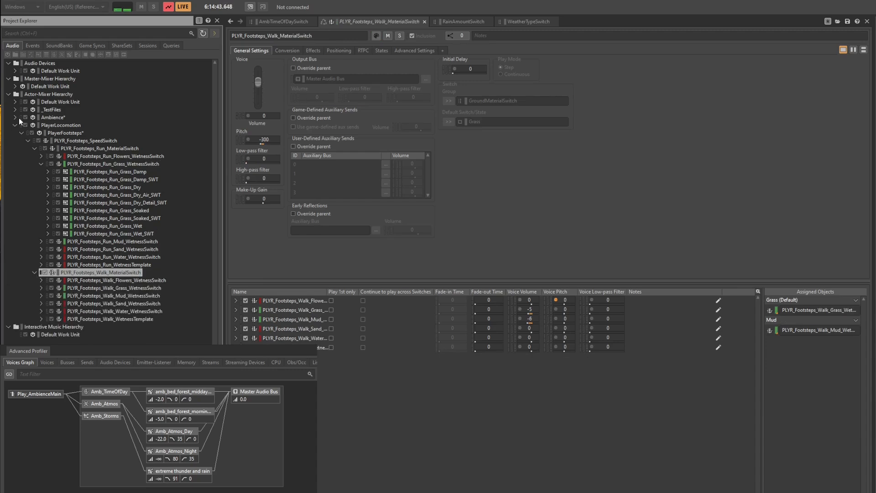
left_click(36, 272)
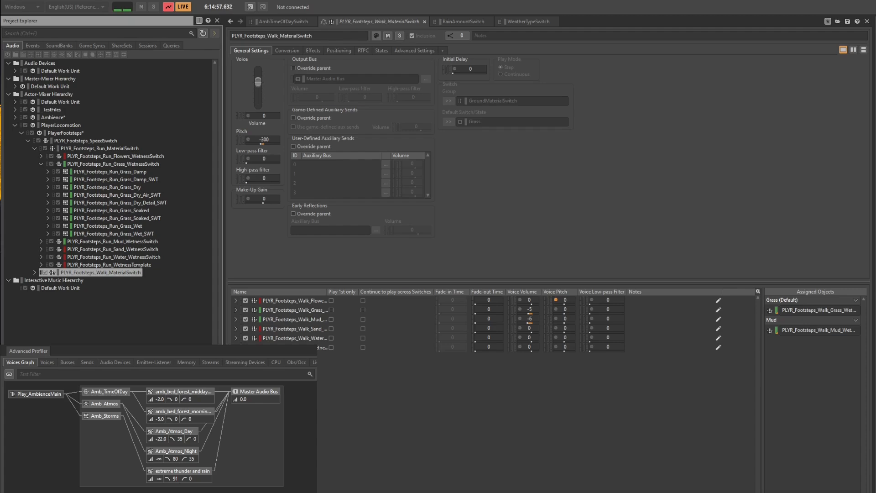
- Play PLYR_Footsteps_Run_Grass_WetnessSwitch while moving RTPC_GroundWetness to about 0.3 (Damp), 0.6 (Wet) and 0.78 (Soaked), and back to about 0.29
left_click(133, 166)
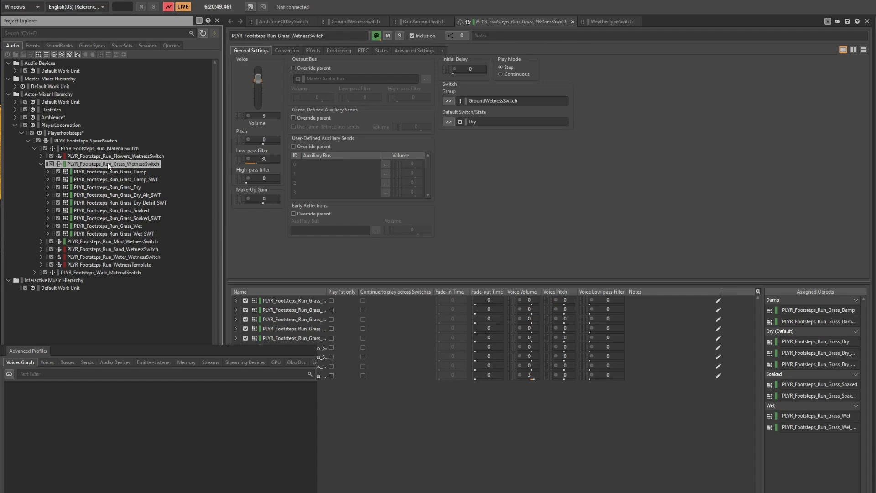
key("space")
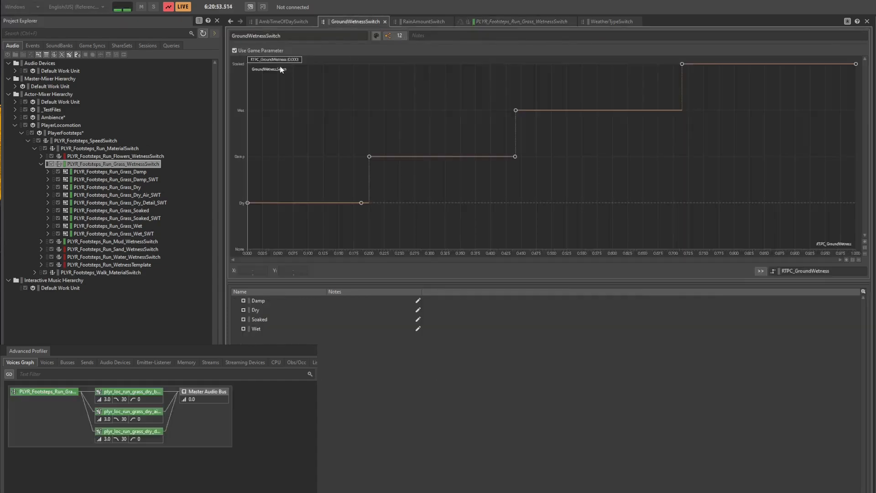
left_click_drag(273, 59, 471, 60)
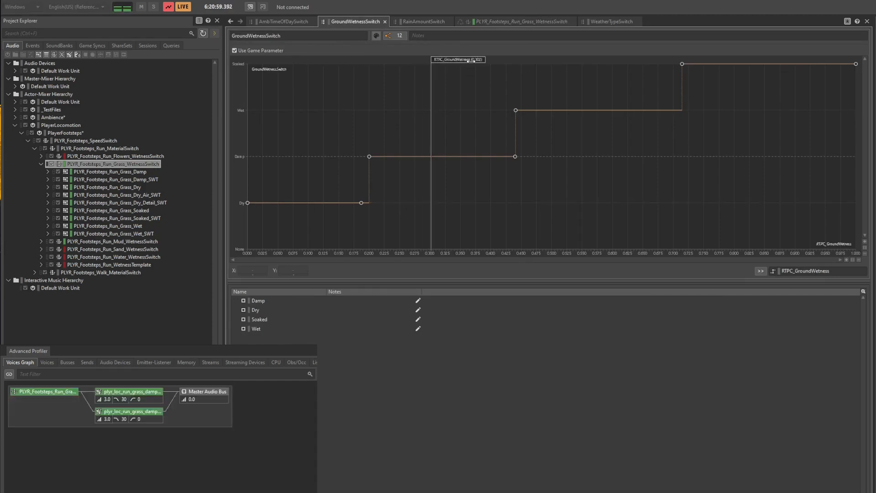
left_click_drag(473, 60, 652, 59)
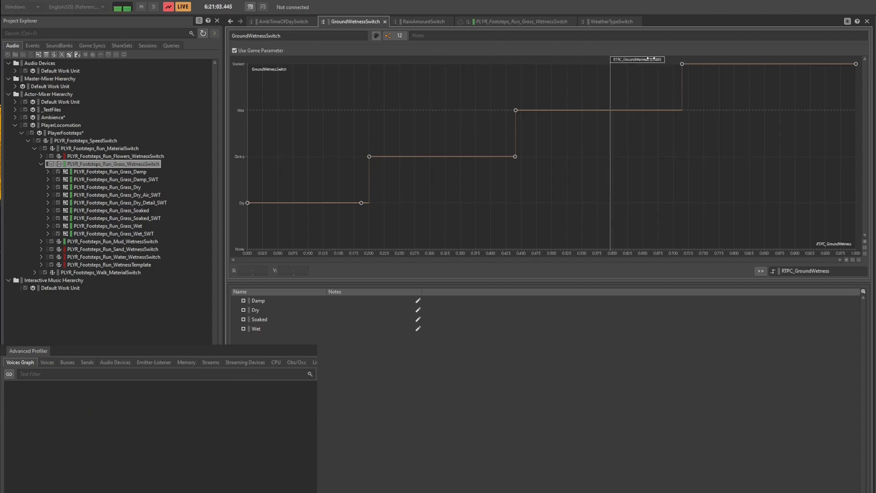
left_click_drag(641, 59, 755, 61)
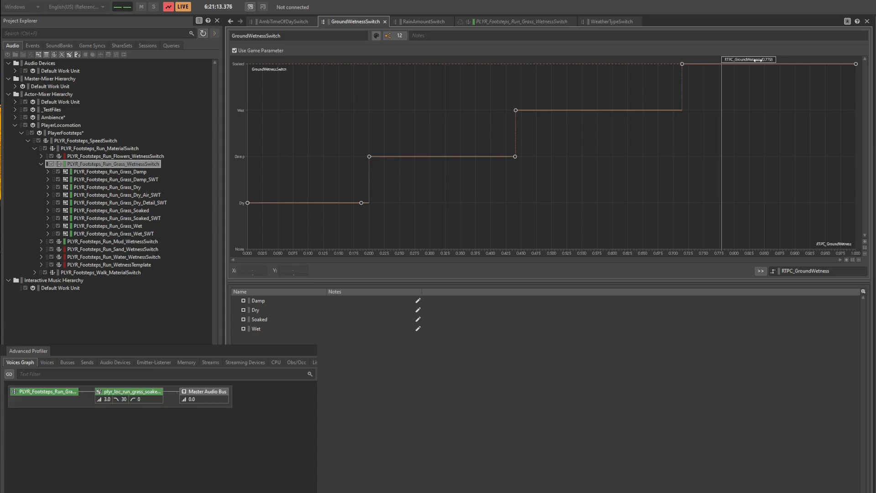
left_click_drag(757, 59, 464, 59)
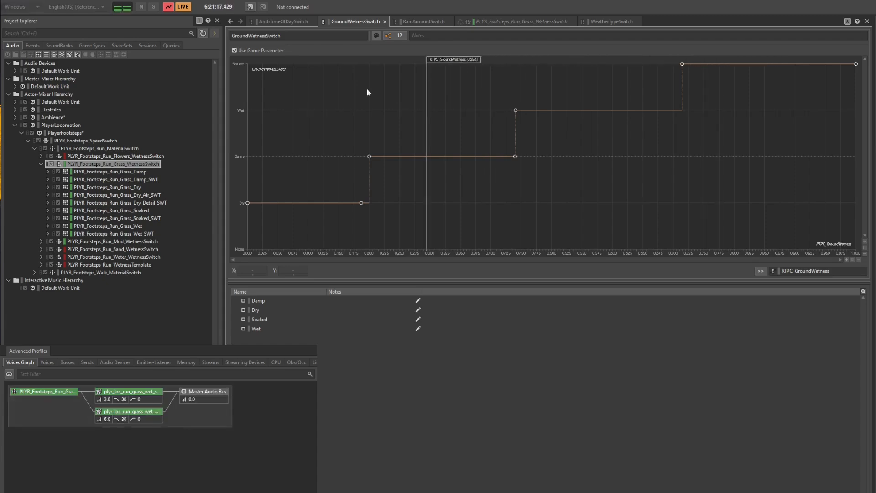